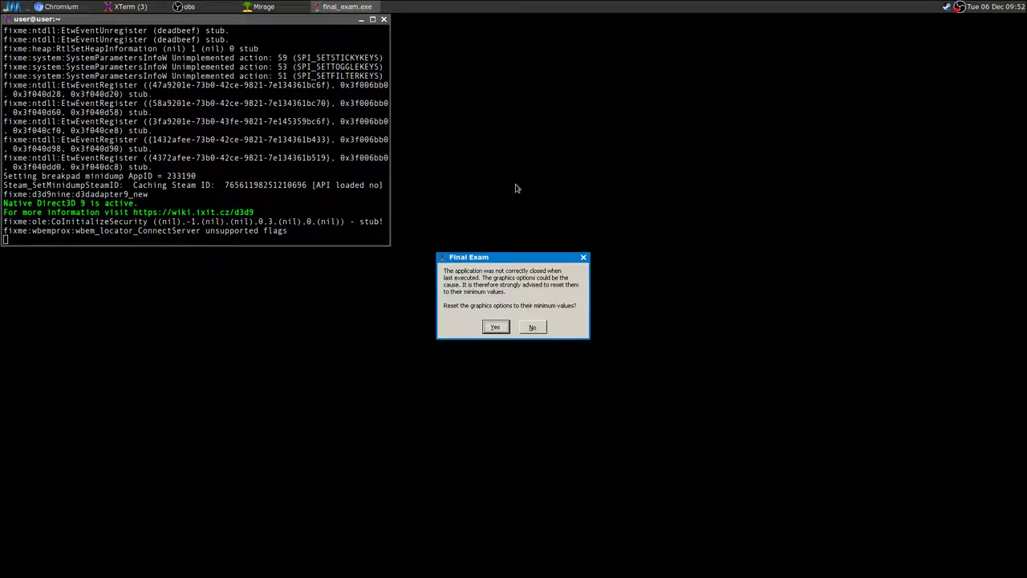
# - Decline resetting graphics to minimum and get past the 'Press Return to begin' prompt
pyautogui.click(541, 331)
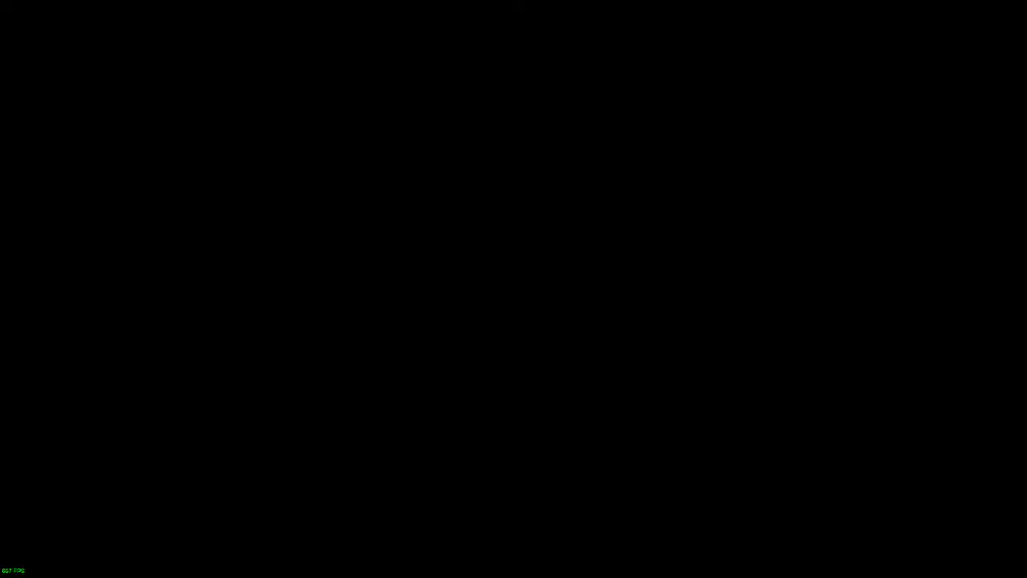
pyautogui.press('Return')
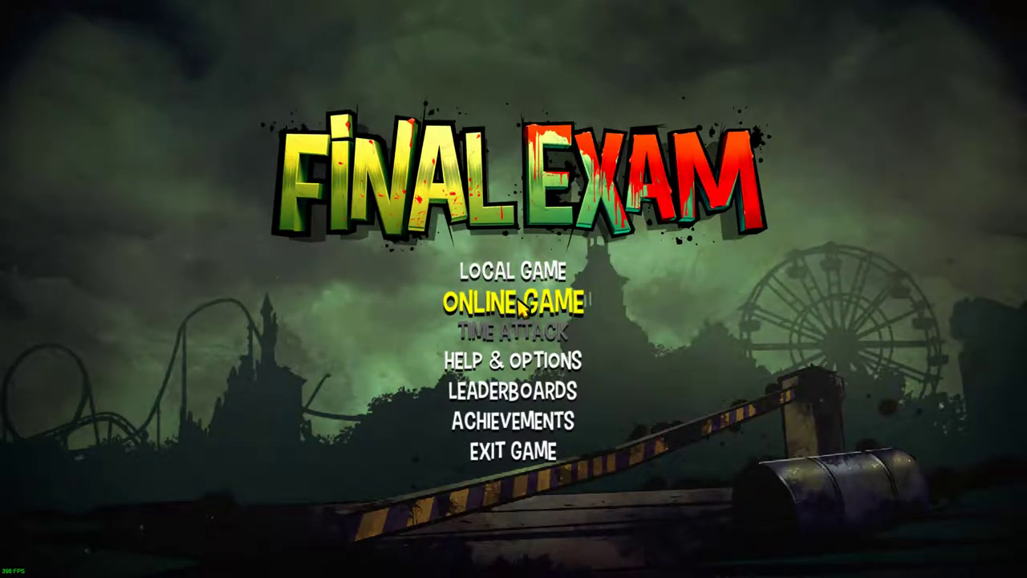
# - Open Video Settings under Help & Options and raise the preset from High to Very High
pyautogui.click(504, 363)
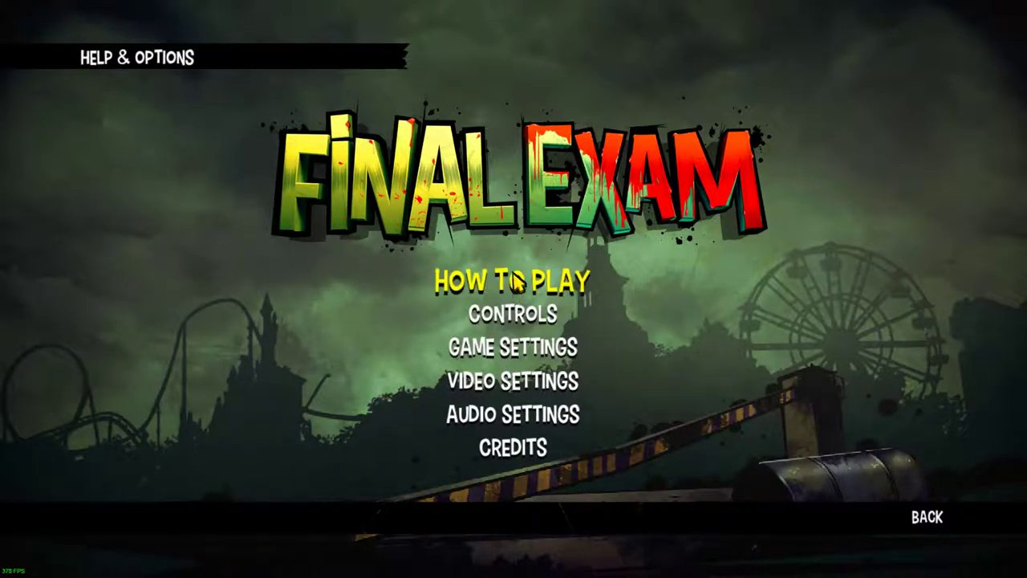
pyautogui.click(509, 380)
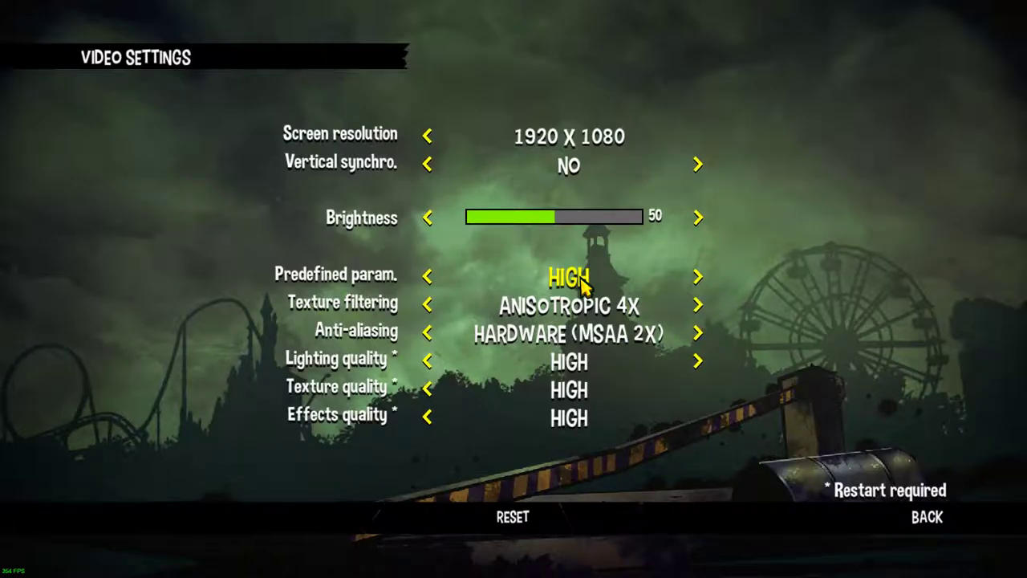
pyautogui.click(699, 278)
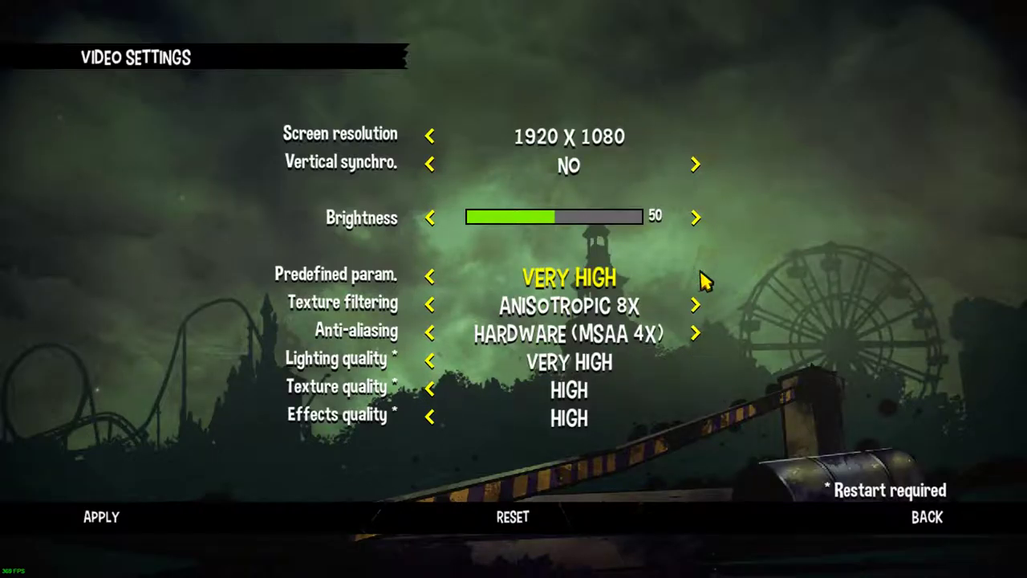
# - Apply the High preset (4x anisotropic, MSAA 2x), confirm it, and go back to Help & Options
pyautogui.click(430, 275)
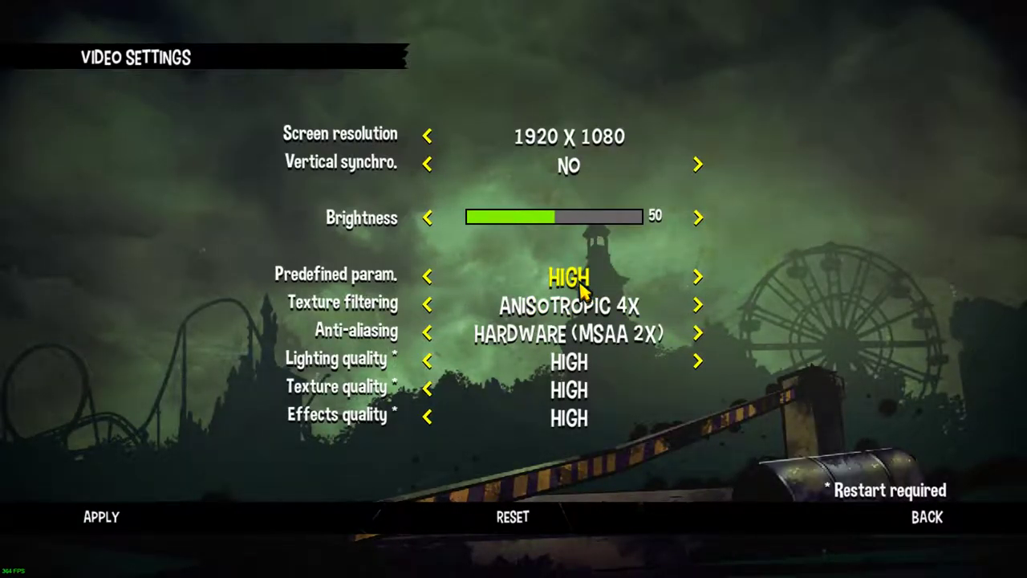
pyautogui.click(696, 277)
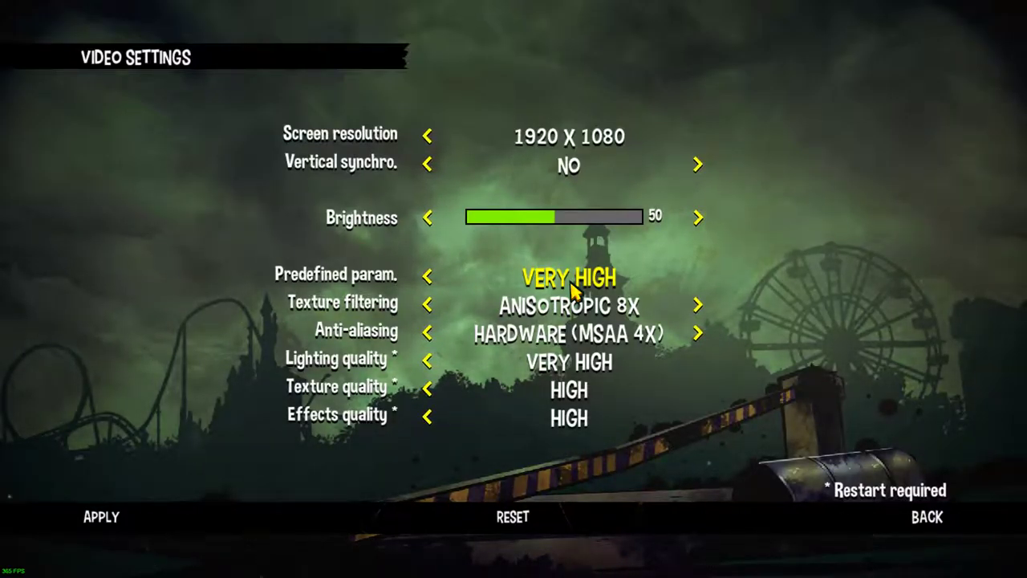
pyautogui.click(429, 278)
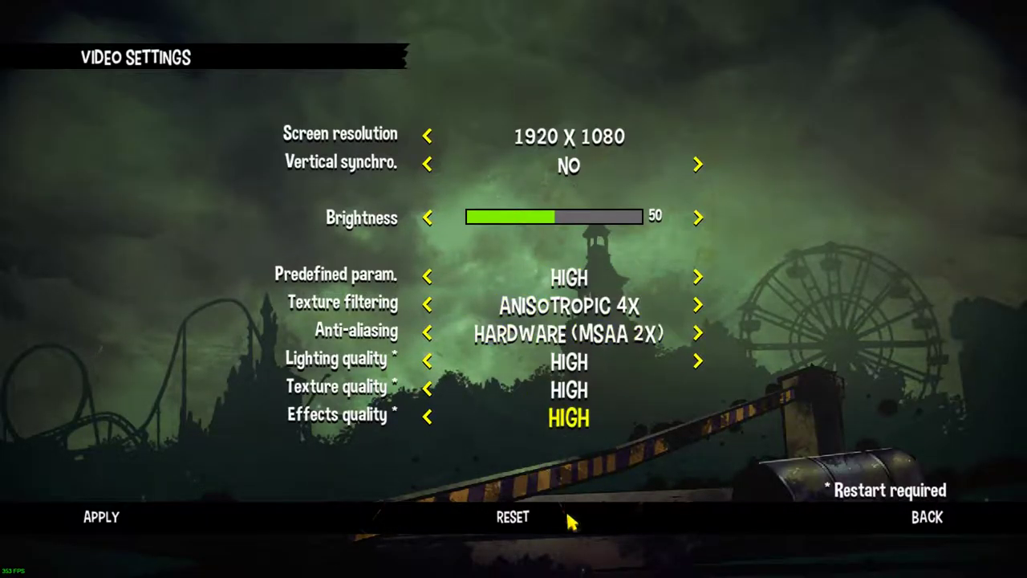
pyautogui.click(101, 519)
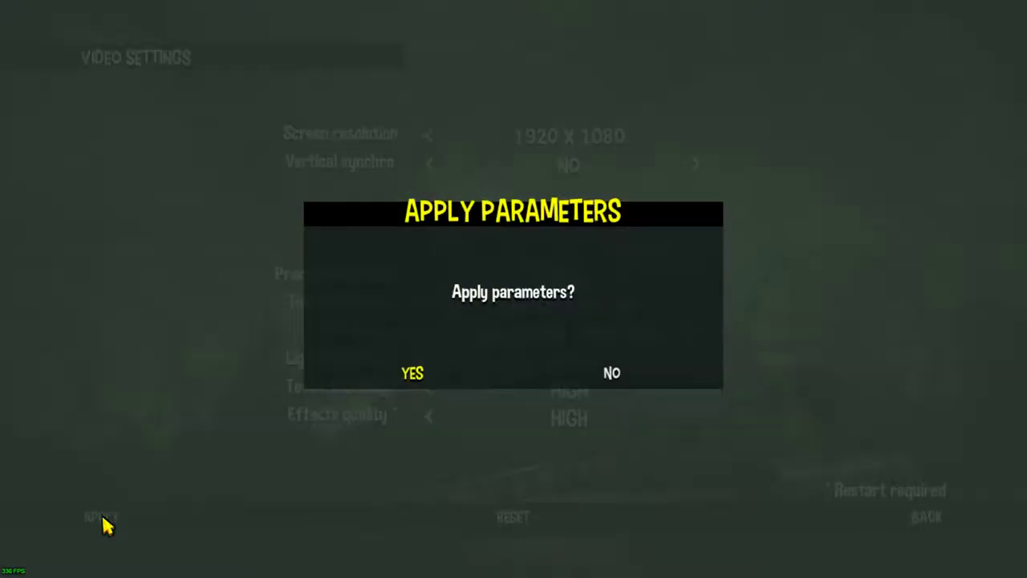
pyautogui.click(413, 375)
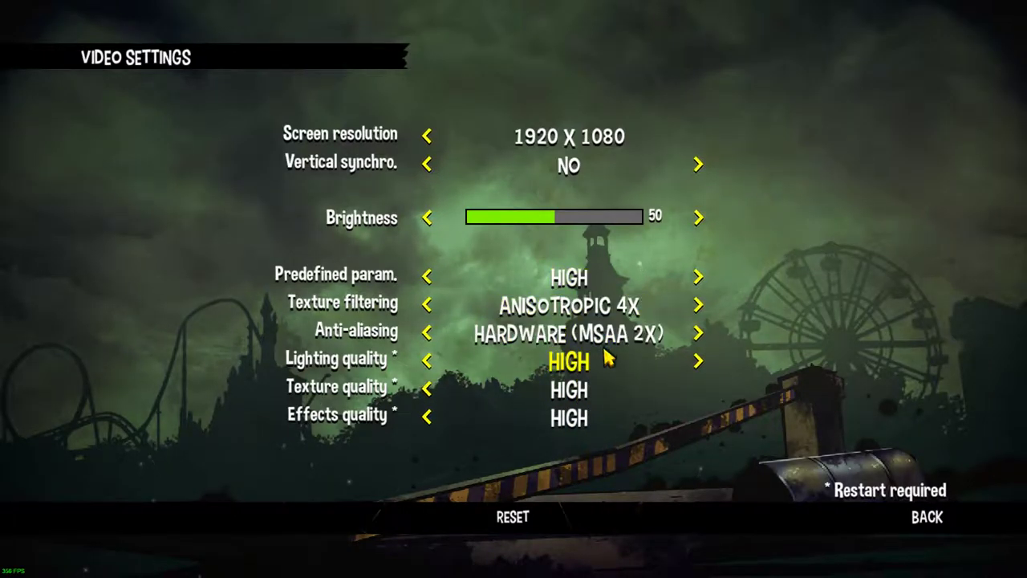
pyautogui.click(920, 518)
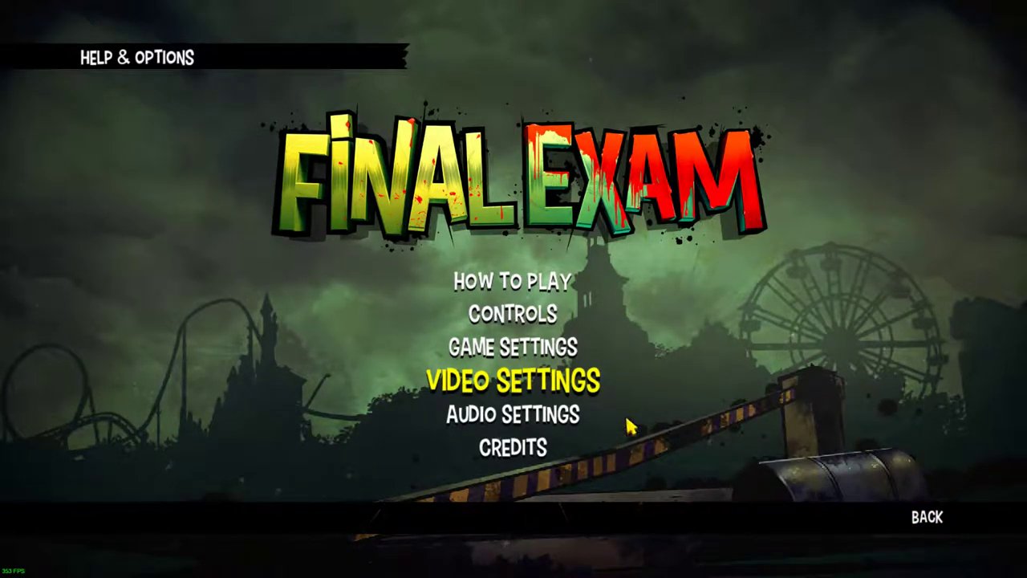
# - Continue the saved Local Game mission 1 – Subway Ride and confirm starting it from the character view
pyautogui.click(931, 518)
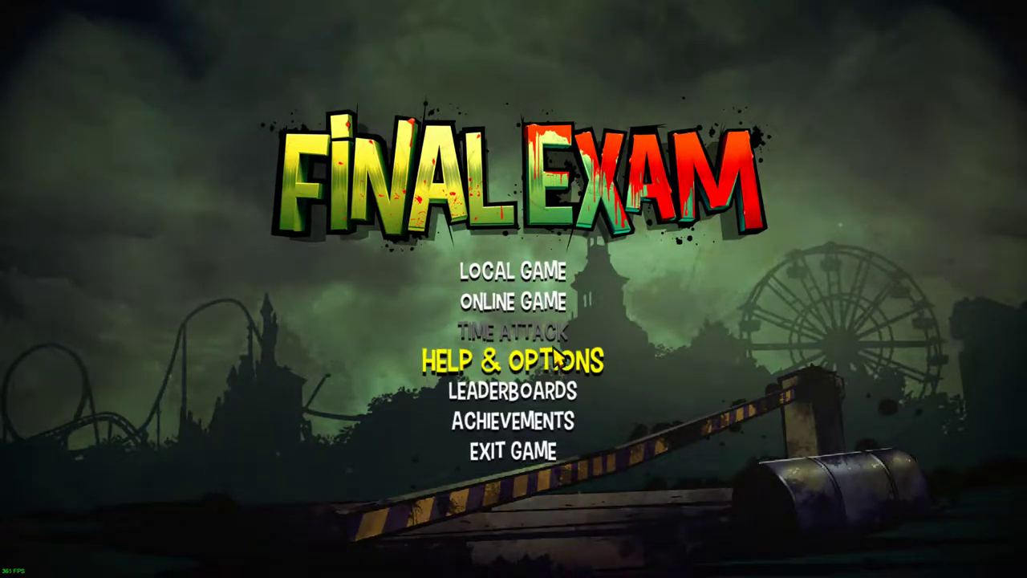
pyautogui.click(521, 274)
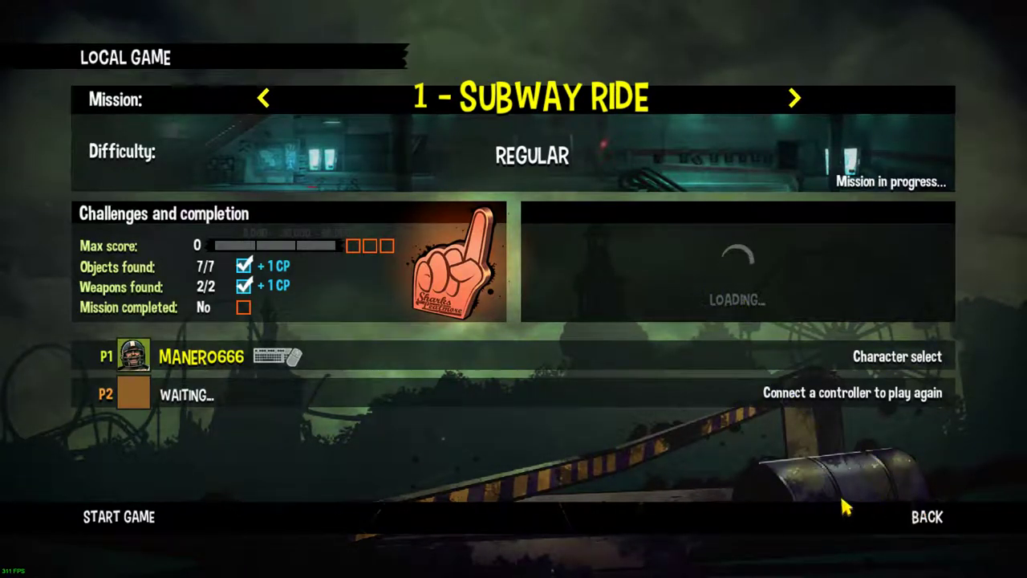
pyautogui.click(136, 530)
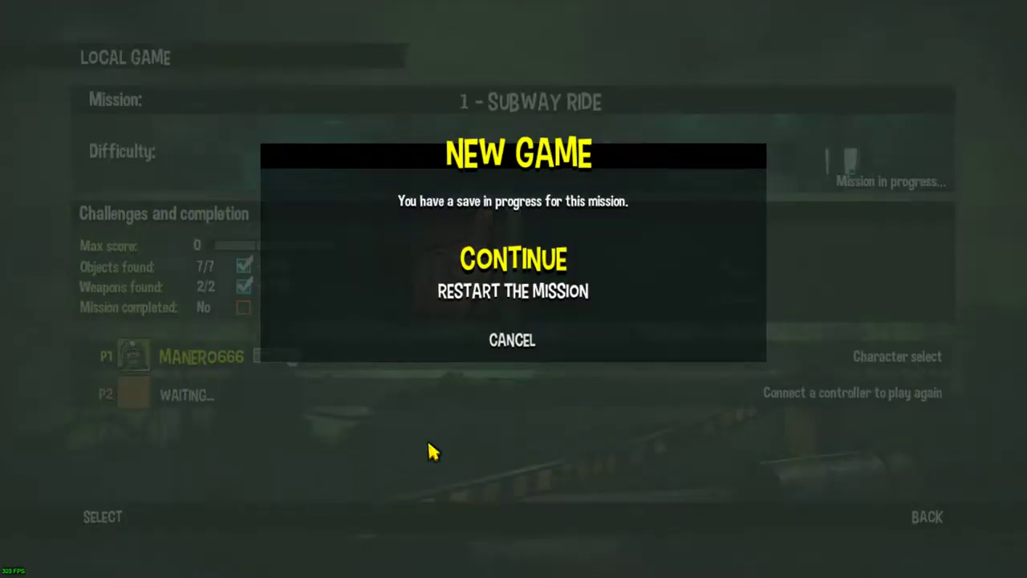
pyautogui.click(498, 258)
pyautogui.click(409, 376)
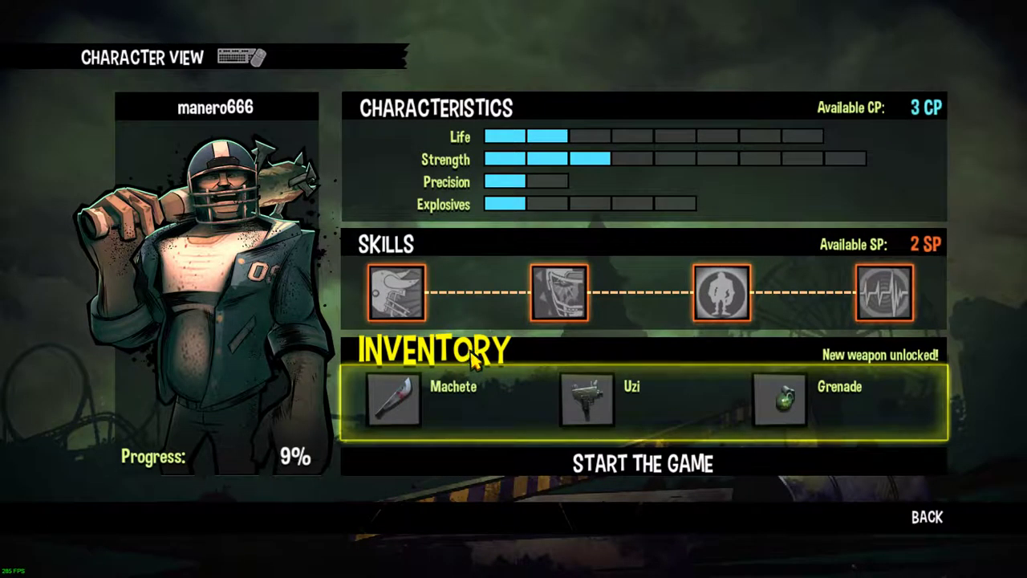
pyautogui.click(638, 476)
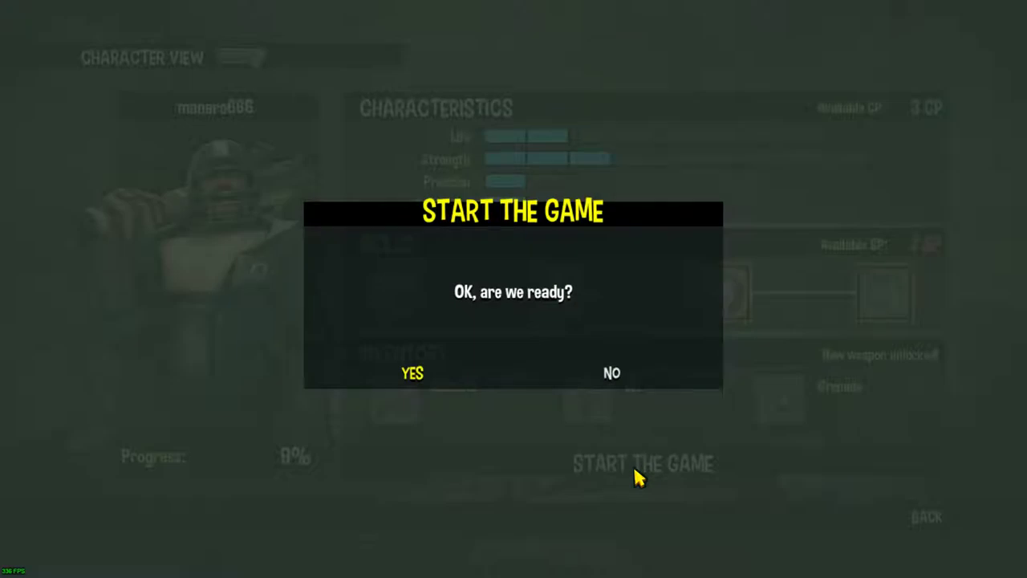
pyautogui.click(414, 373)
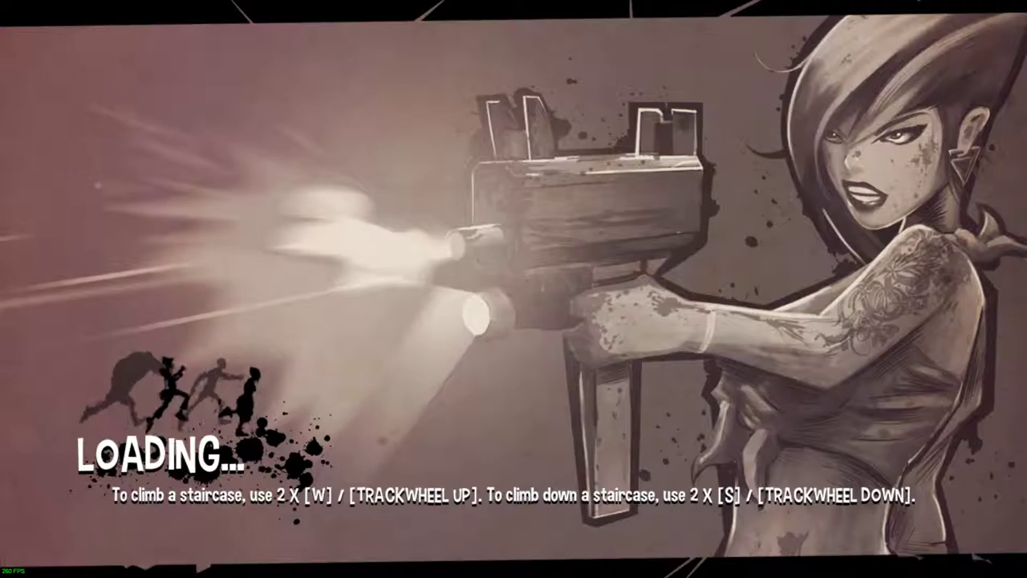
# - Catch a falling nitro crate and throw it at the Tank
pyautogui.press('a')
pyautogui.press('space')
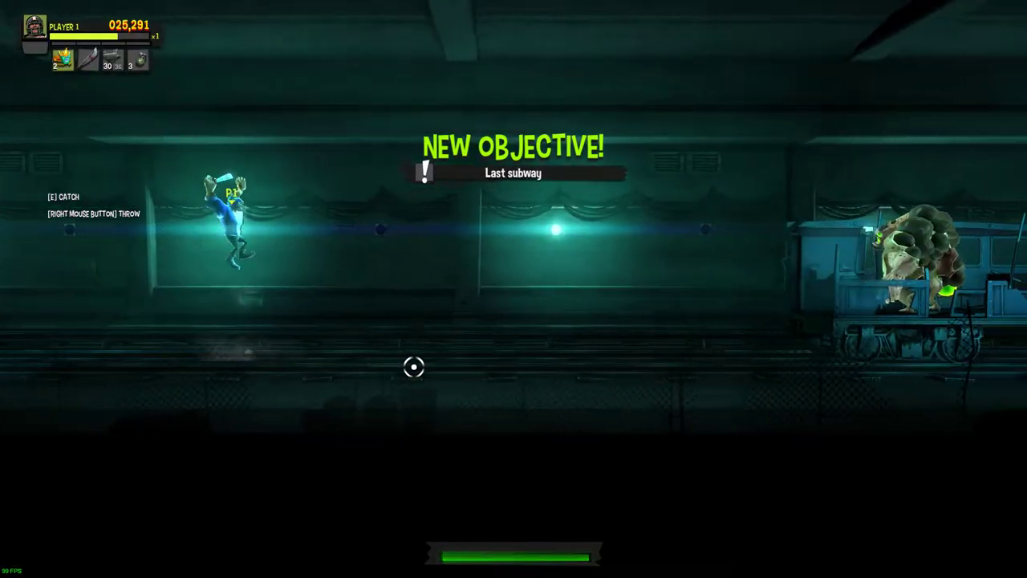
pyautogui.press('d')
pyautogui.press('space')
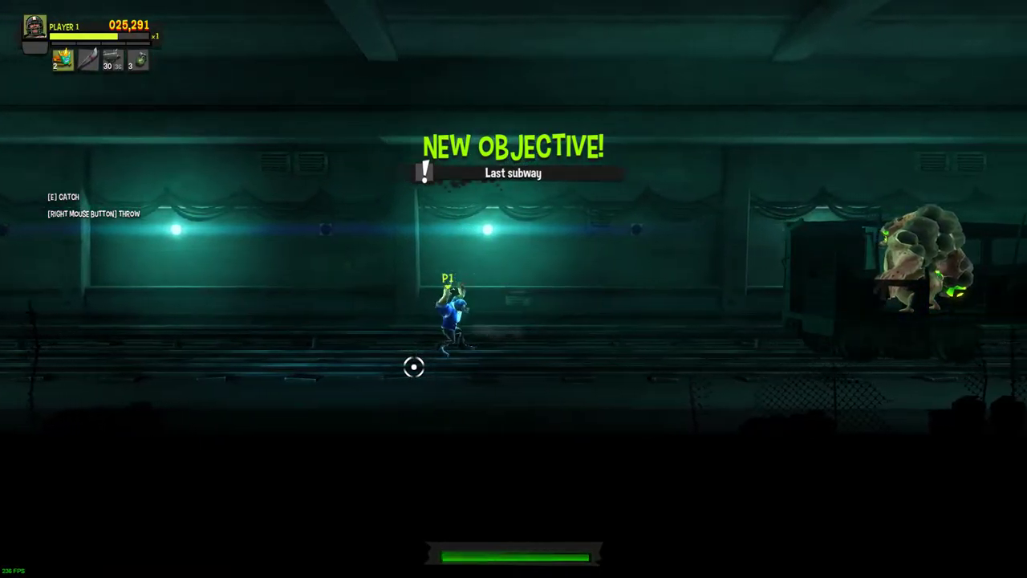
pyautogui.press('a')
pyautogui.press('space')
pyautogui.press('e')
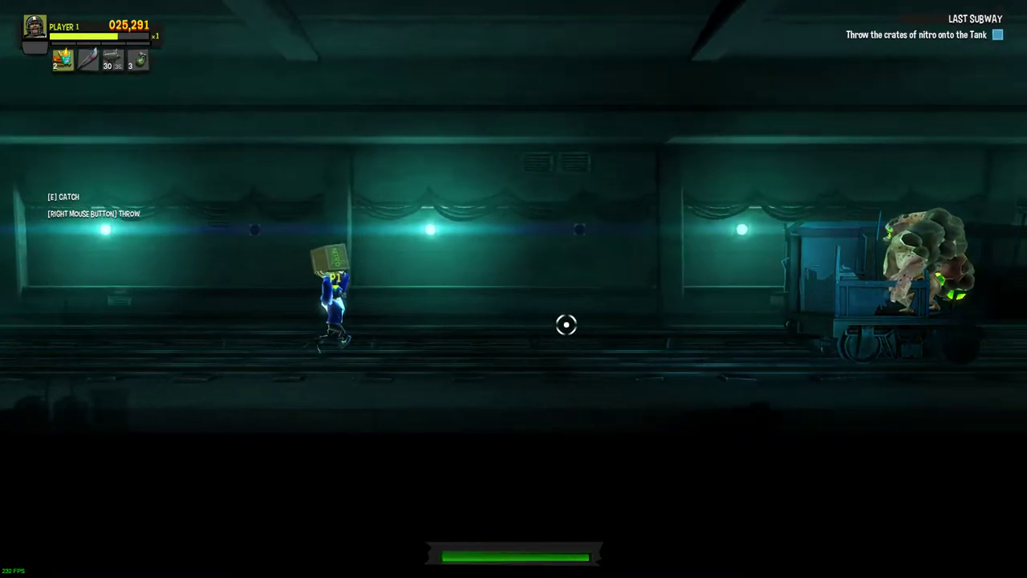
pyautogui.press('d')
pyautogui.rightClick(783, 140)
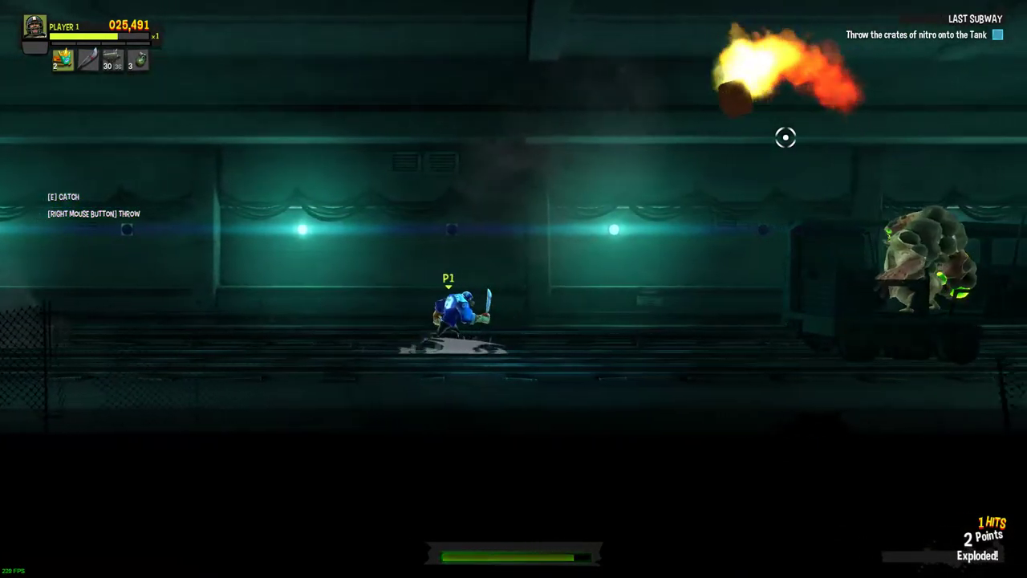
# - Dodge the blast, catch more nitro crates and throw them onto the Tank
pyautogui.press('a')
pyautogui.press('d')
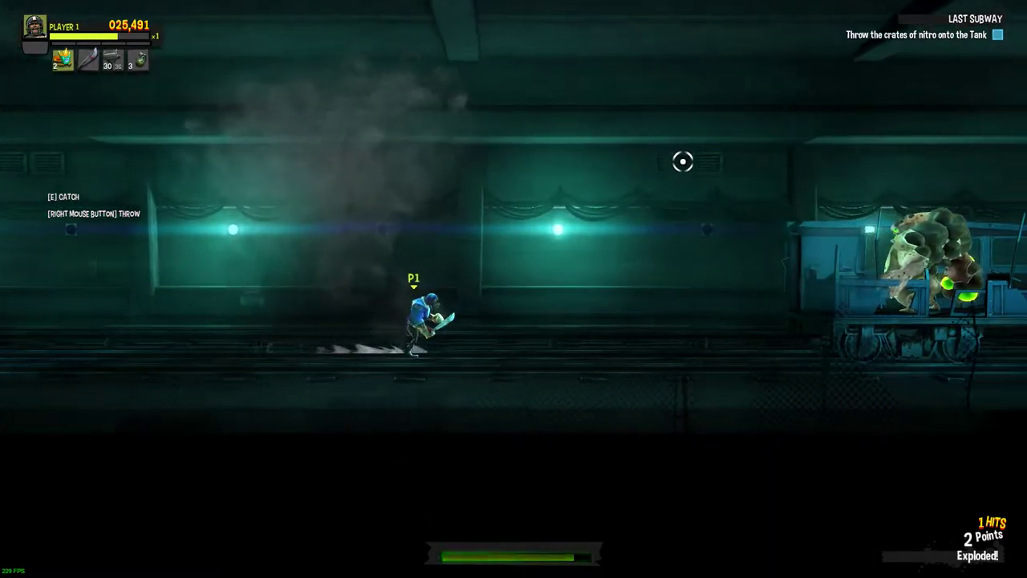
pyautogui.press('e')
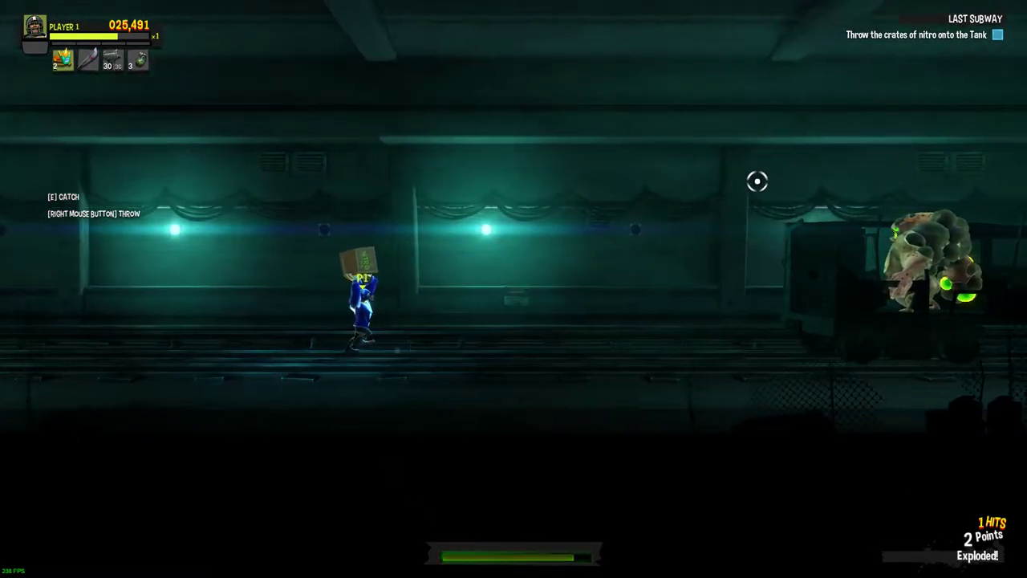
pyautogui.press('d')
pyautogui.press('space')
pyautogui.rightClick(811, 81)
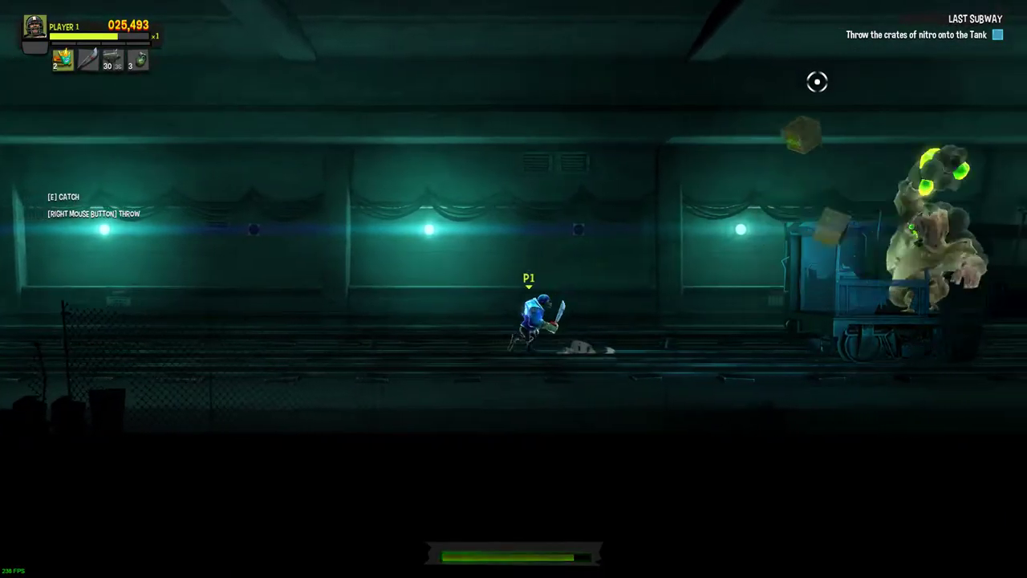
pyautogui.press('e')
pyautogui.press('space')
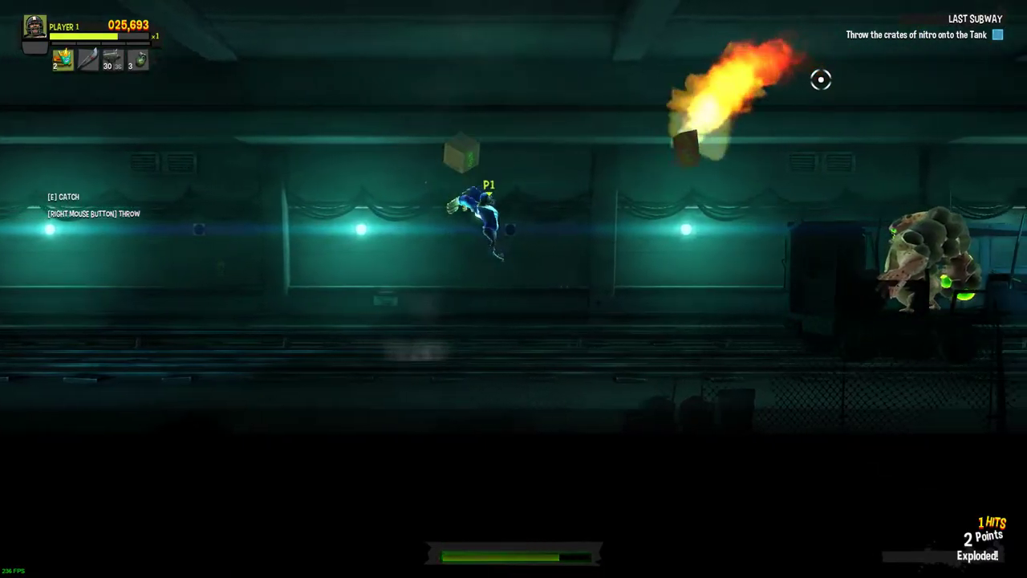
# - Exit the mission to the main menu, then quit the game, confirming YES each time
pyautogui.press('Escape')
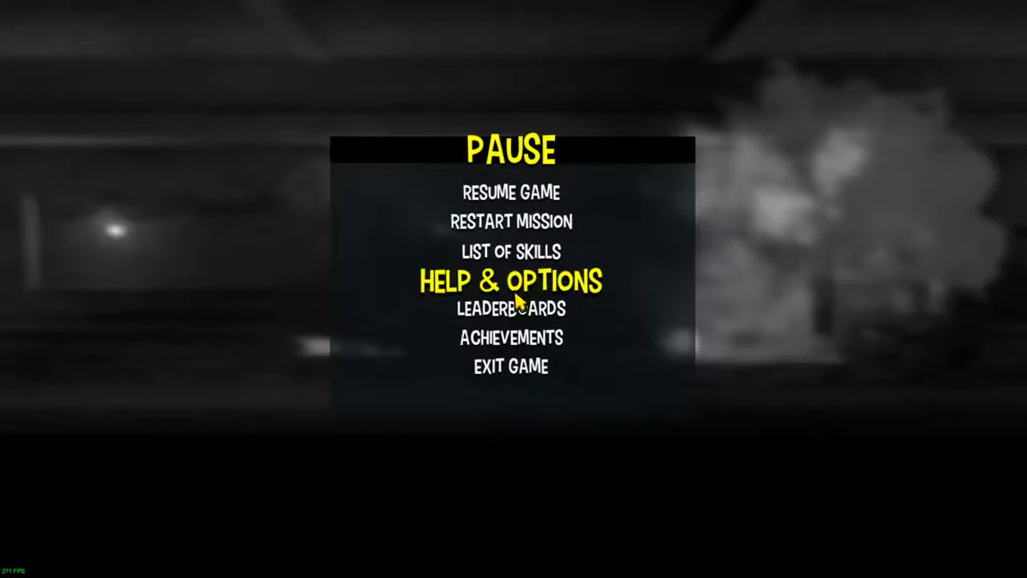
pyautogui.click(506, 372)
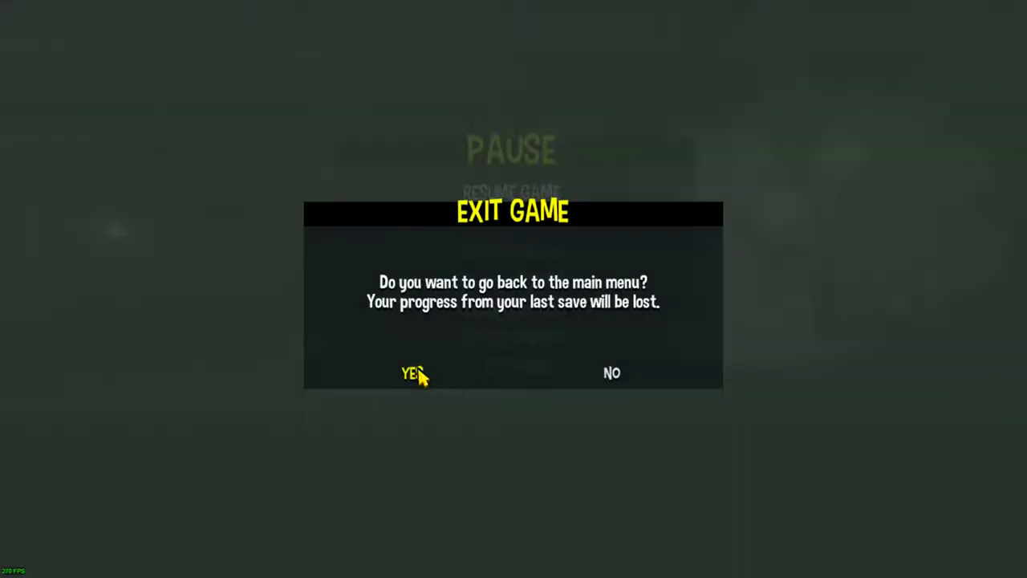
pyautogui.click(418, 374)
pyautogui.click(543, 452)
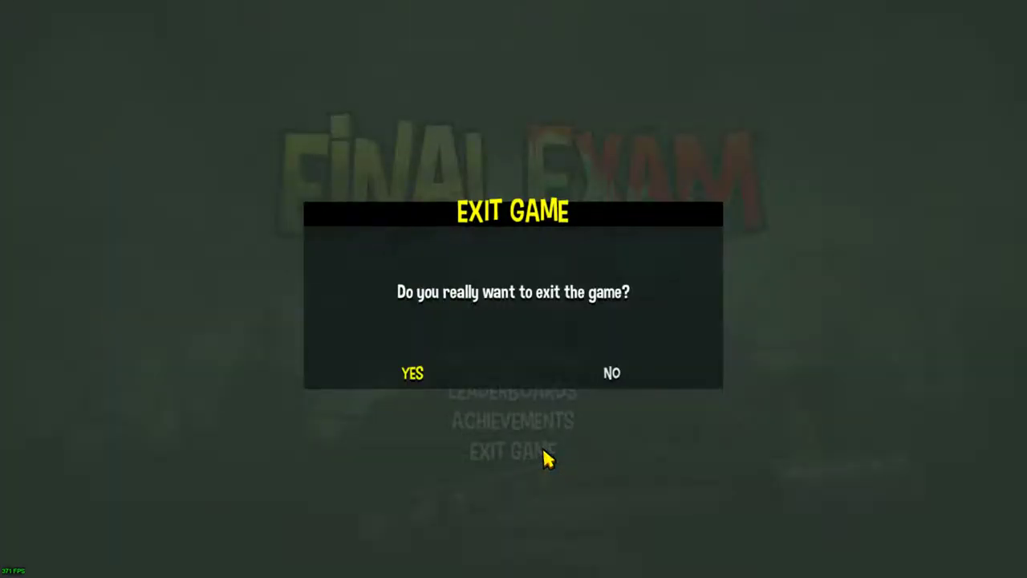
pyautogui.click(418, 374)
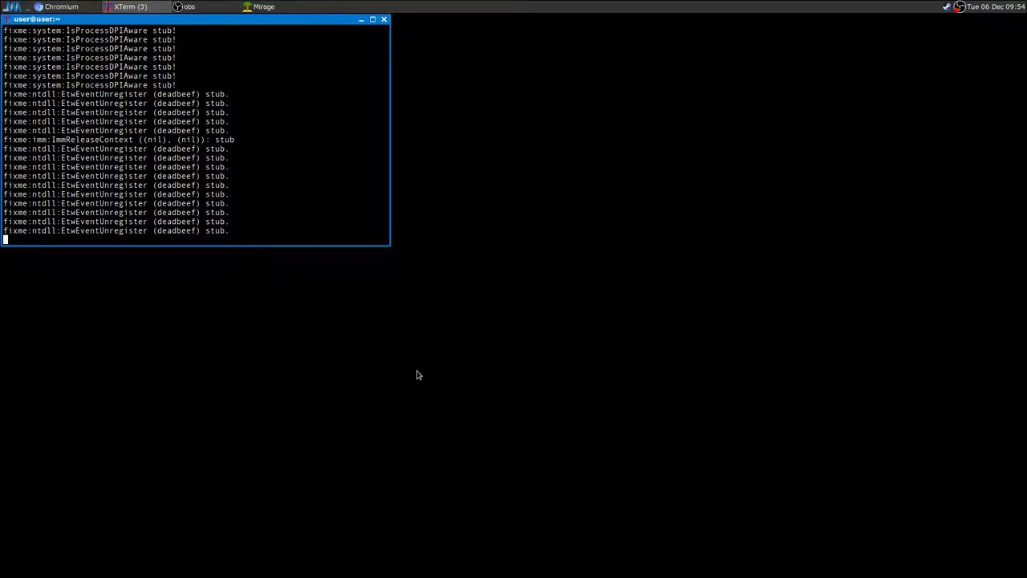
pyautogui.rightClick(945, 8)
# - Relaunch Final Exam from the Steam tray menu and pass its title prompt
pyautogui.click(889, 19)
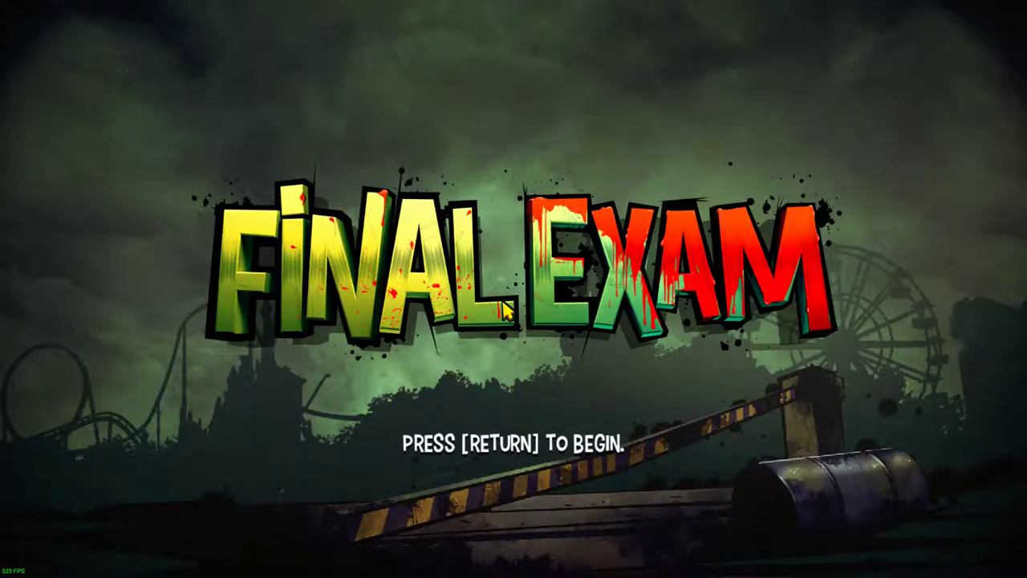
pyautogui.press('Return')
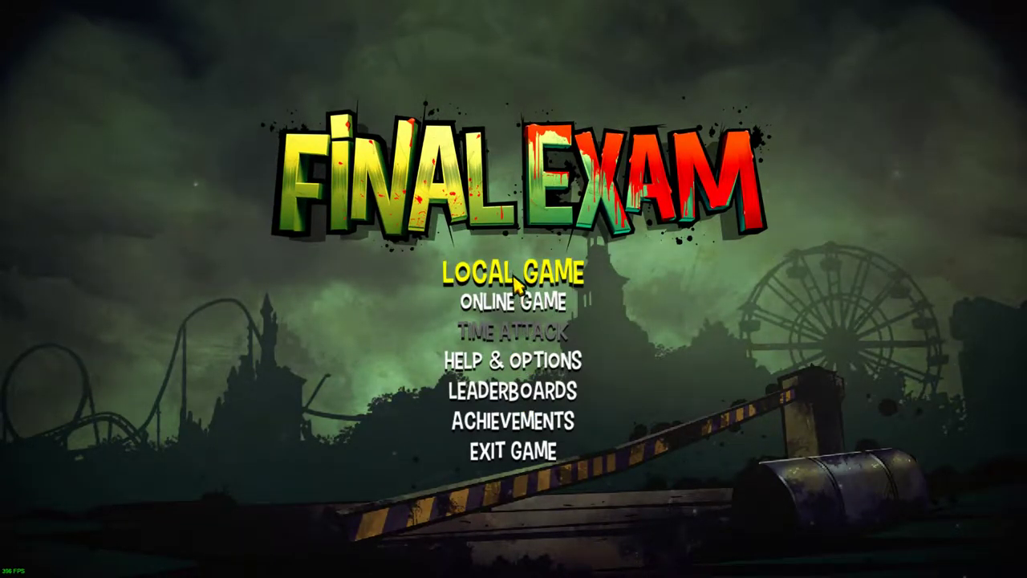
# - Resume the saved Subway Ride local game with Continue, then start it with the character and confirm
pyautogui.click(515, 277)
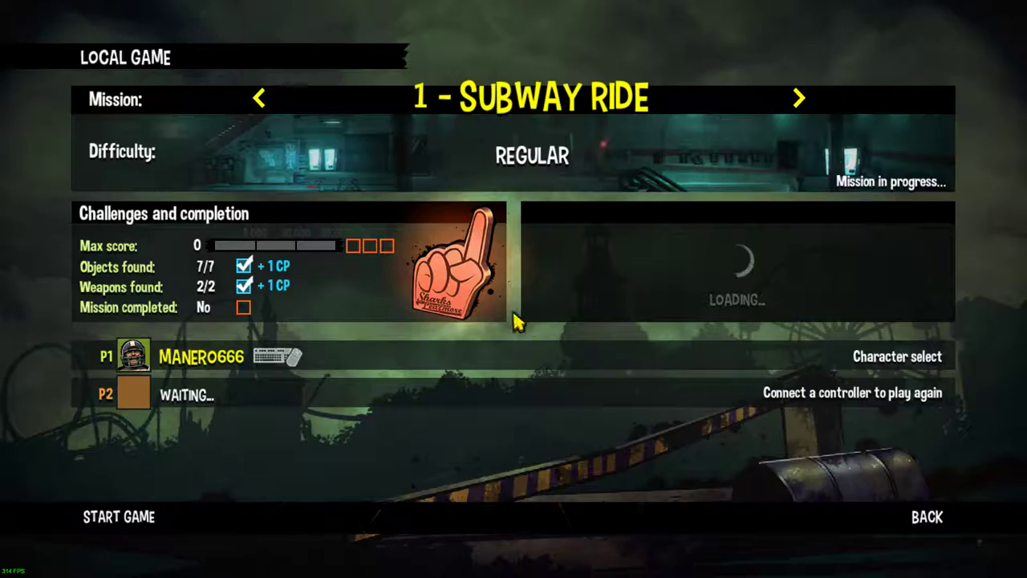
pyautogui.click(143, 518)
pyautogui.press('Up')
pyautogui.press('Up')
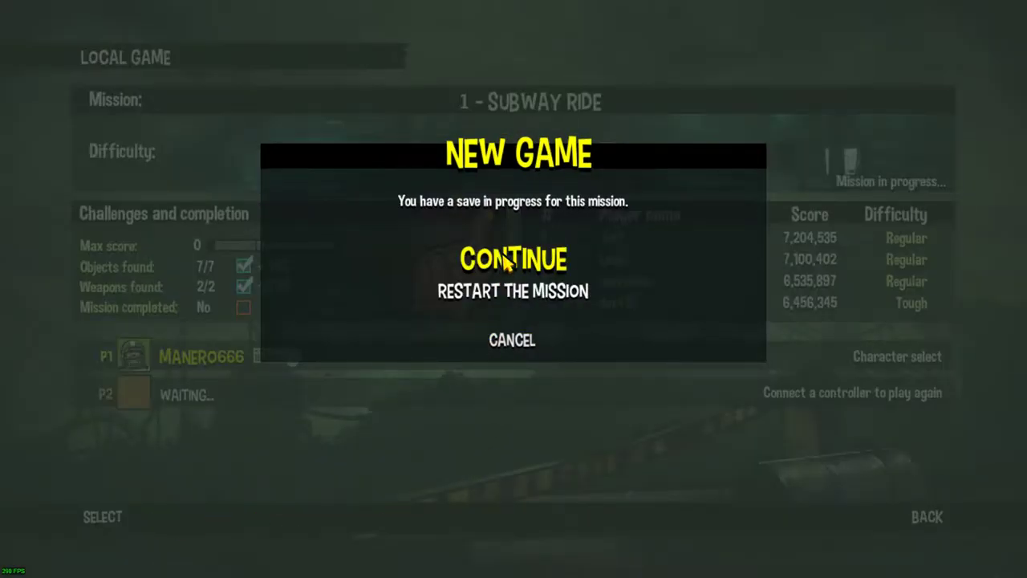
pyautogui.press('Return')
pyautogui.click(414, 375)
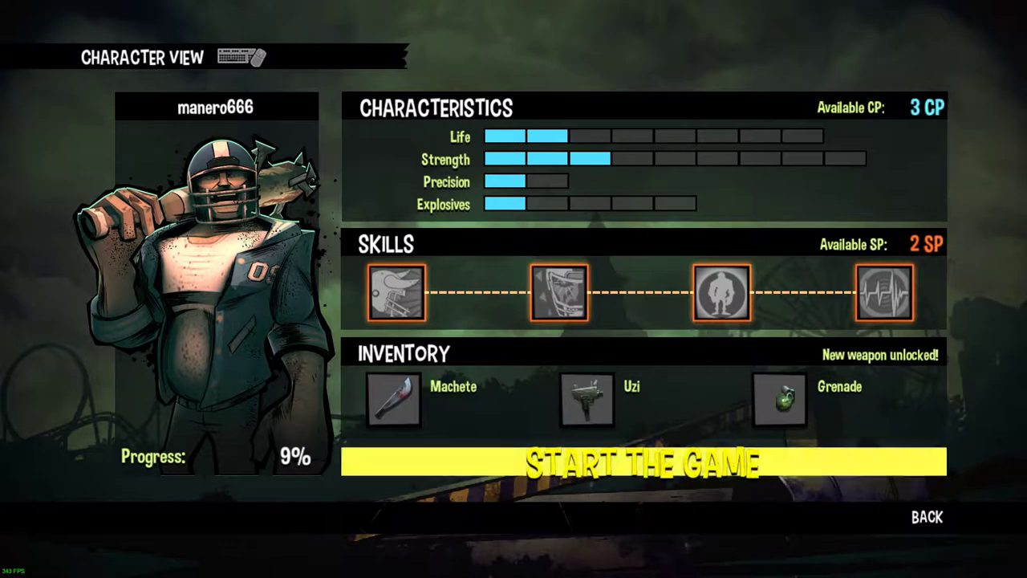
pyautogui.click(547, 447)
pyautogui.click(422, 382)
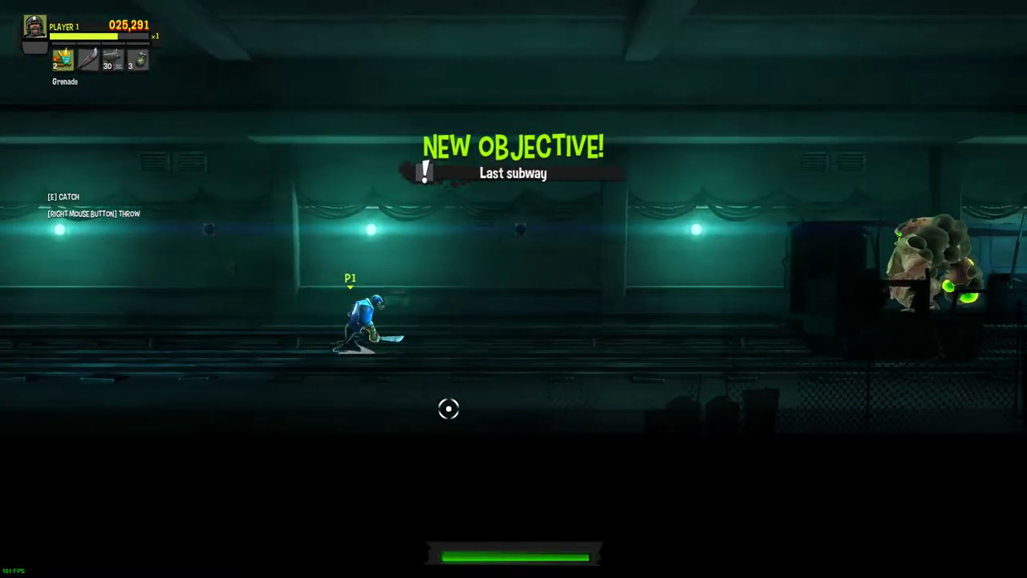
# - Catch a falling nitro crate and throw it toward the Tank
pyautogui.press('d')
pyautogui.press('space')
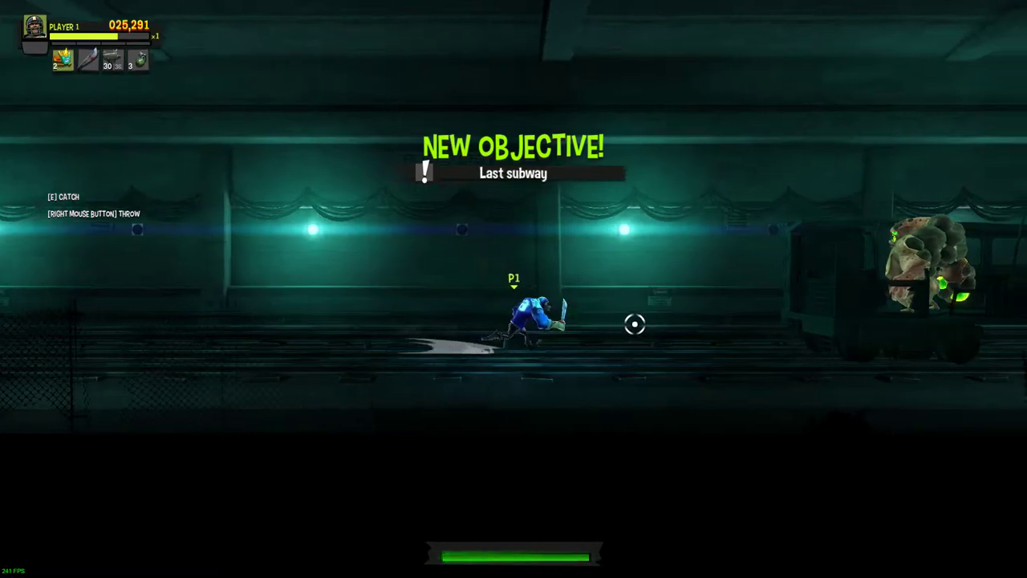
pyautogui.press('a')
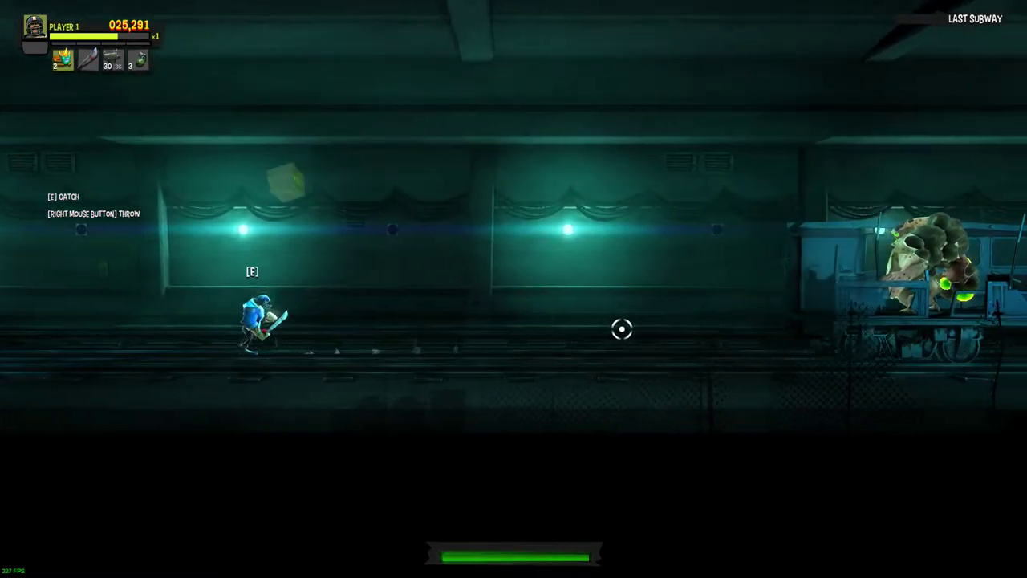
pyautogui.press('e')
pyautogui.press('d')
pyautogui.press('space')
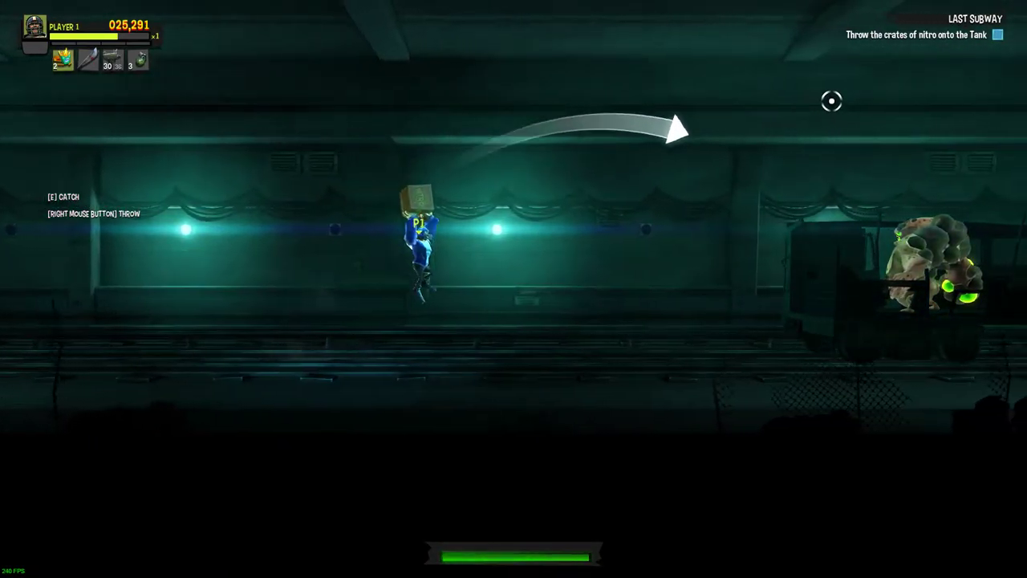
pyautogui.rightClick(839, 94)
pyautogui.press('d')
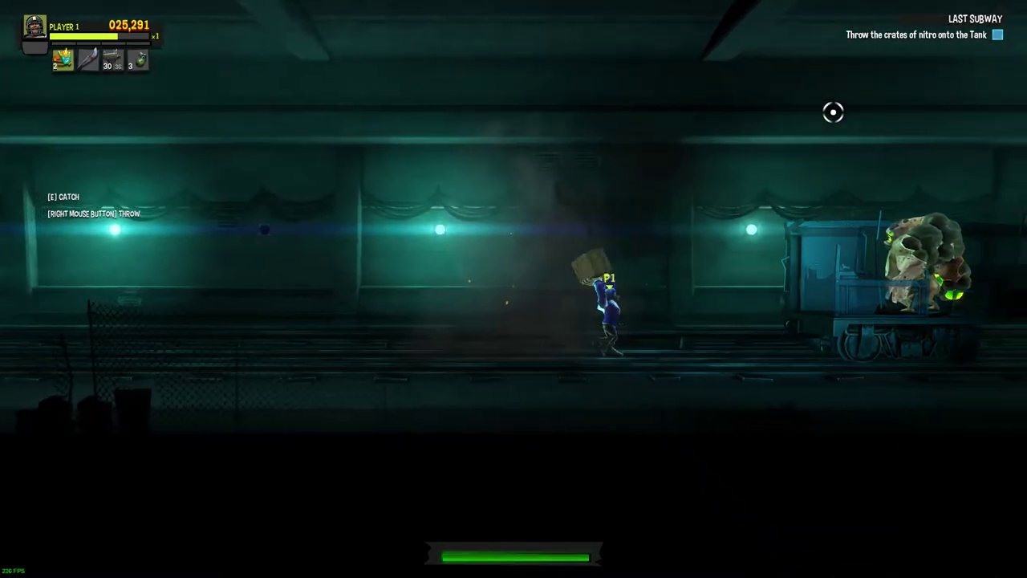
# - Exit the game from the pause menu, confirm, and dismiss the crash error message
pyautogui.press('Escape')
pyautogui.press('Up')
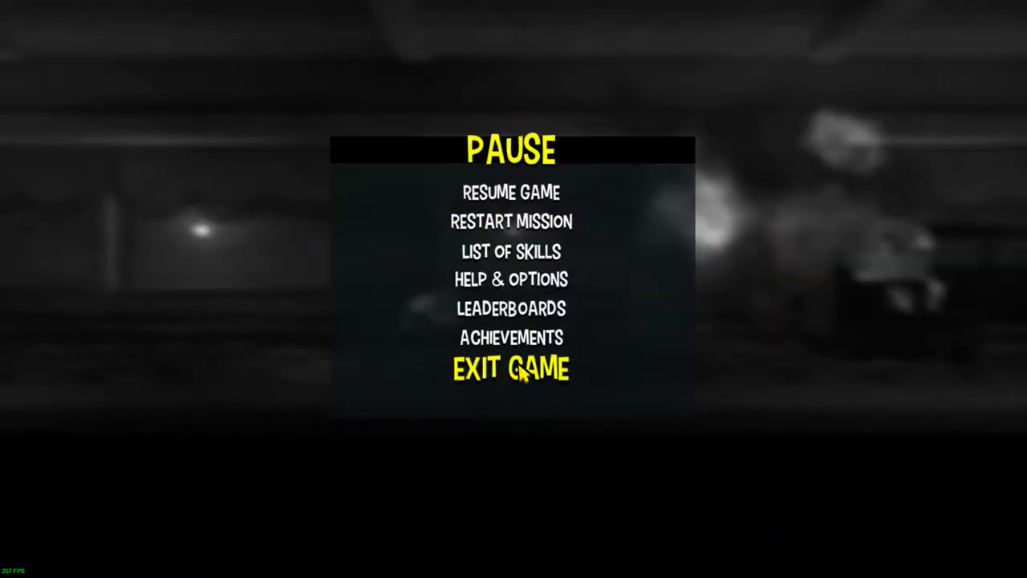
pyautogui.press('Return')
pyautogui.click(456, 365)
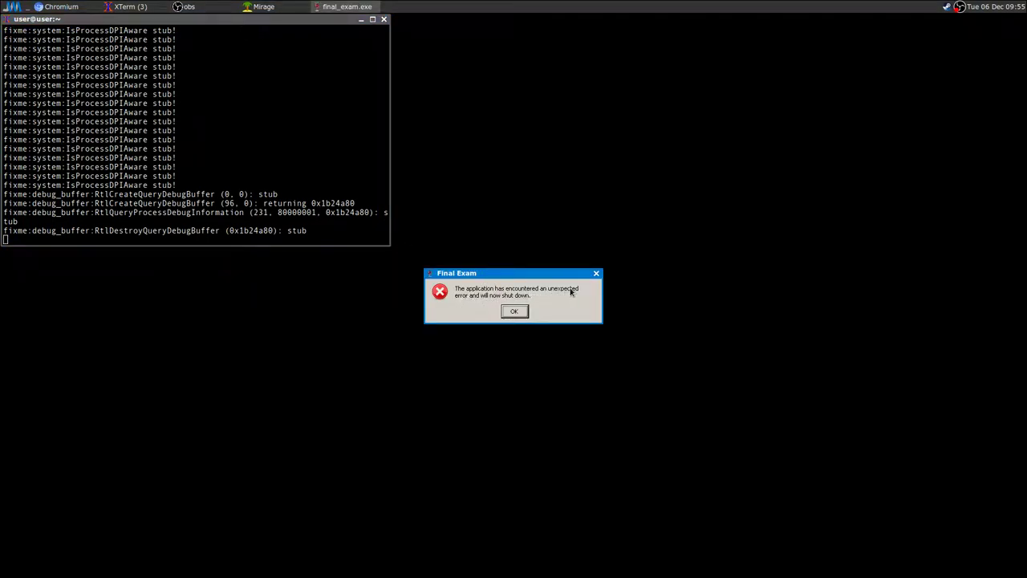
pyautogui.click(517, 311)
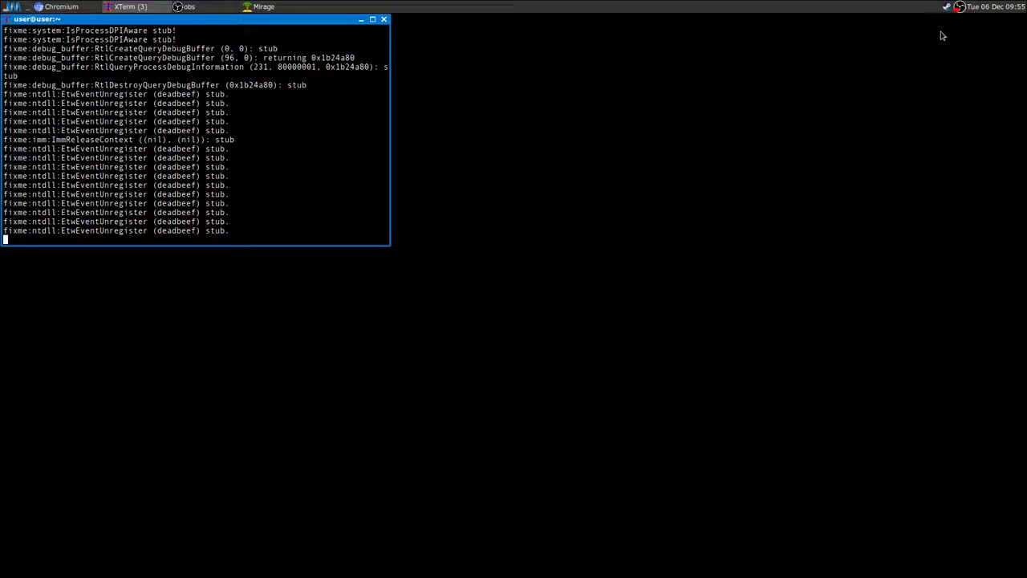
# - Relaunch Final Exam from Steam's tray quick menu
pyautogui.click(948, 6)
pyautogui.click(835, 15)
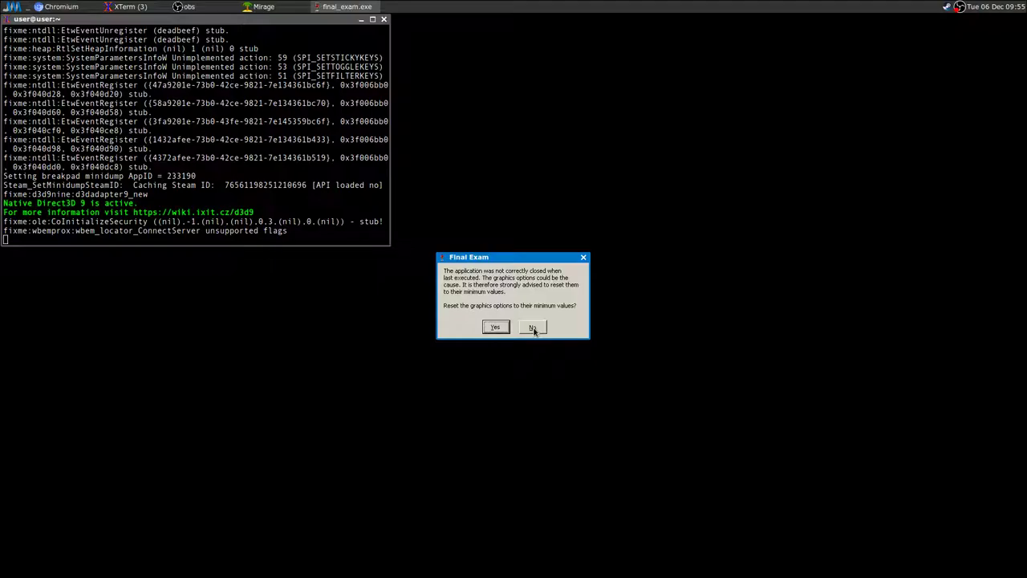
# - Close the reset prompt without resetting, pass the title screen, then Exit Game and confirm YES
pyautogui.click(582, 257)
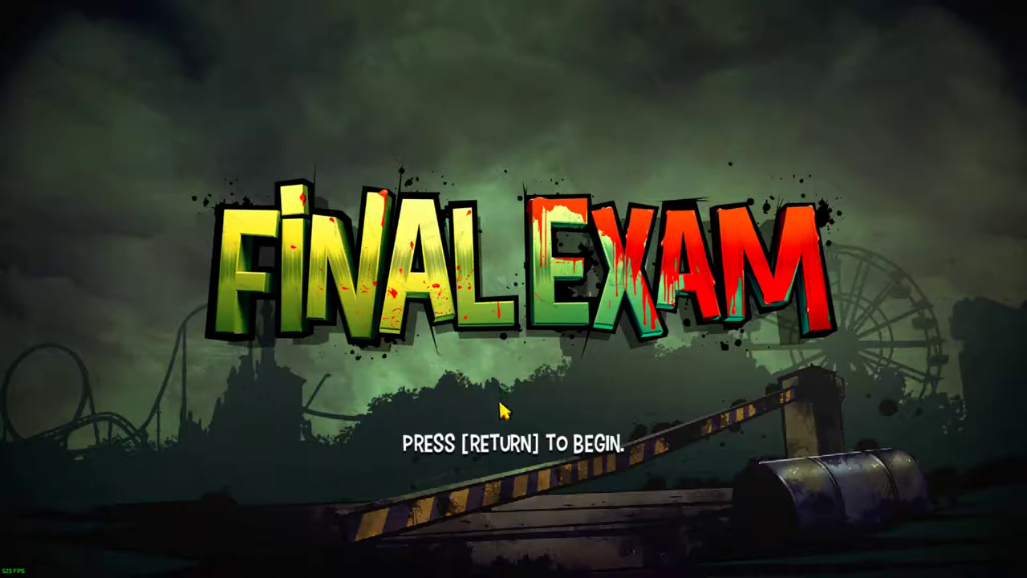
pyautogui.press('Return')
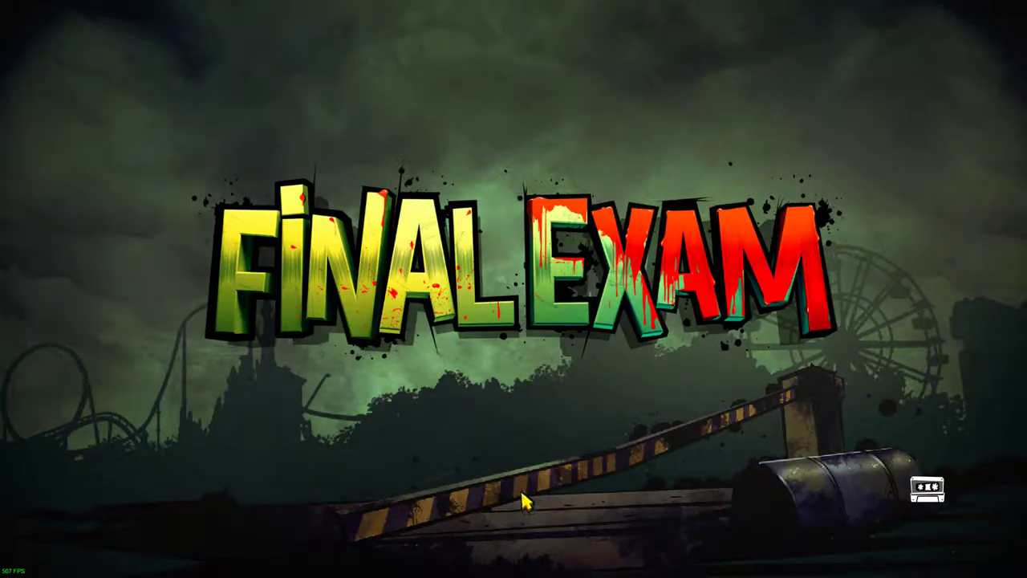
pyautogui.click(517, 458)
pyautogui.click(427, 382)
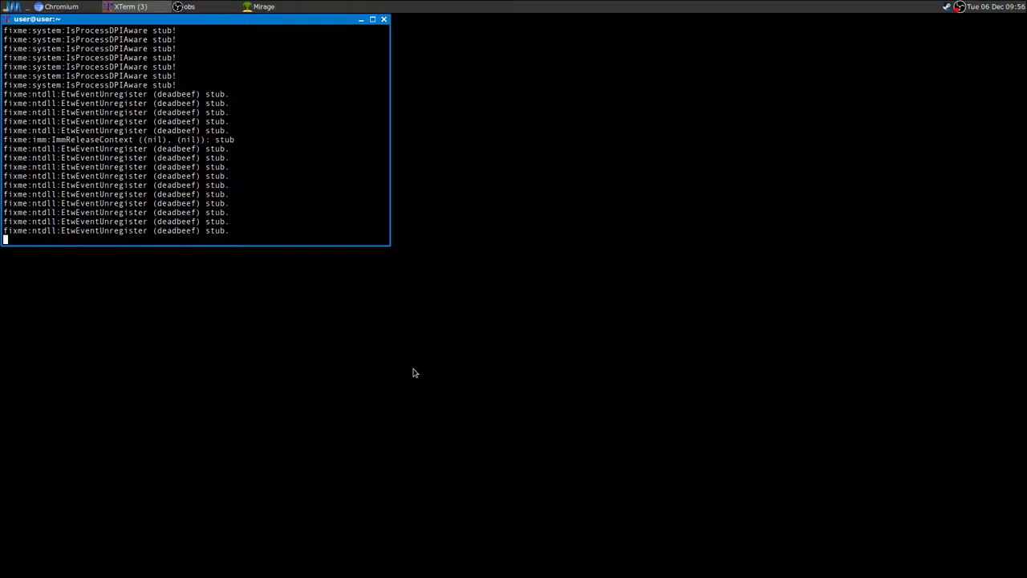
# - Close the Mirage image viewer and open a second XTerm window below the Wine log
pyautogui.click(253, 8)
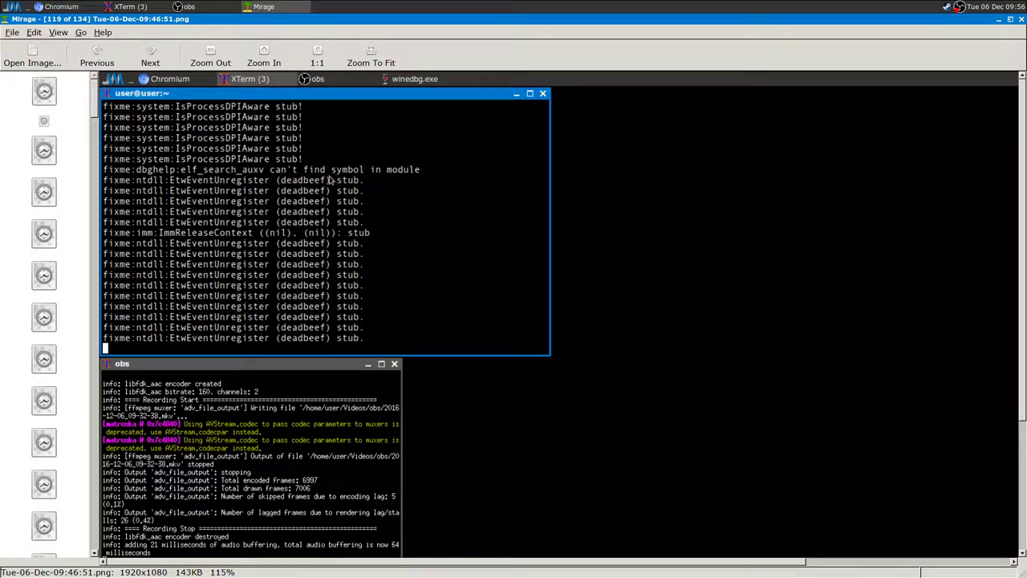
pyautogui.click(1022, 18)
pyautogui.hotkey('ctrl', 'alt', 't')
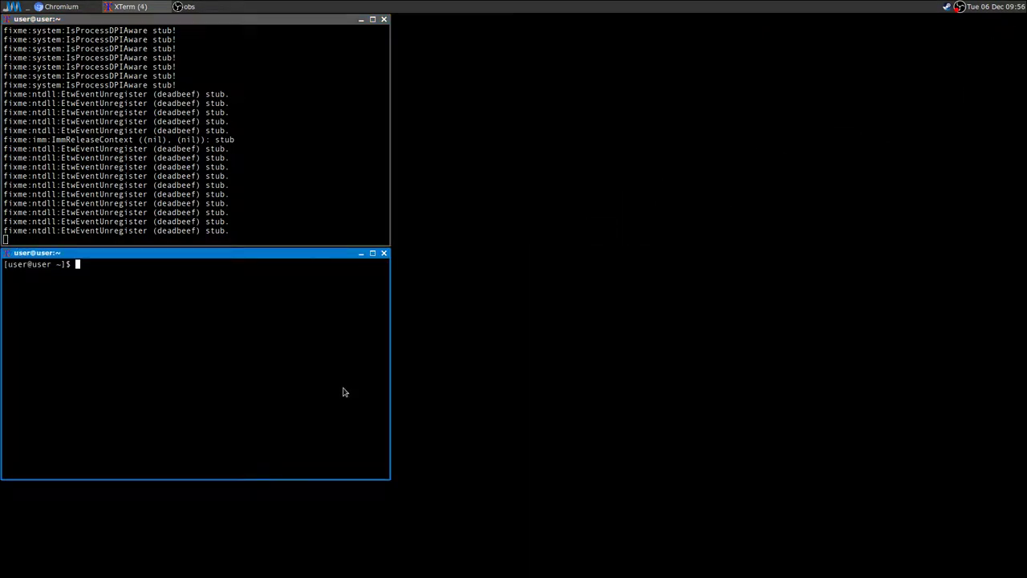
# - Browse back to the cat wine-install command, then clear it and enter WINEPREFIX=~/.win at the prompt
pyautogui.write('cat')
pyautogui.press('BackSpace')
pyautogui.press('BackSpace')
pyautogui.press('BackSpace')
pyautogui.press('Up')
pyautogui.press('Up')
pyautogui.press('Down')
pyautogui.press('Down')
pyautogui.write('WINEPREFIX=~/.winmep')
pyautogui.press('BackSpace')
pyautogui.press('BackSpace')
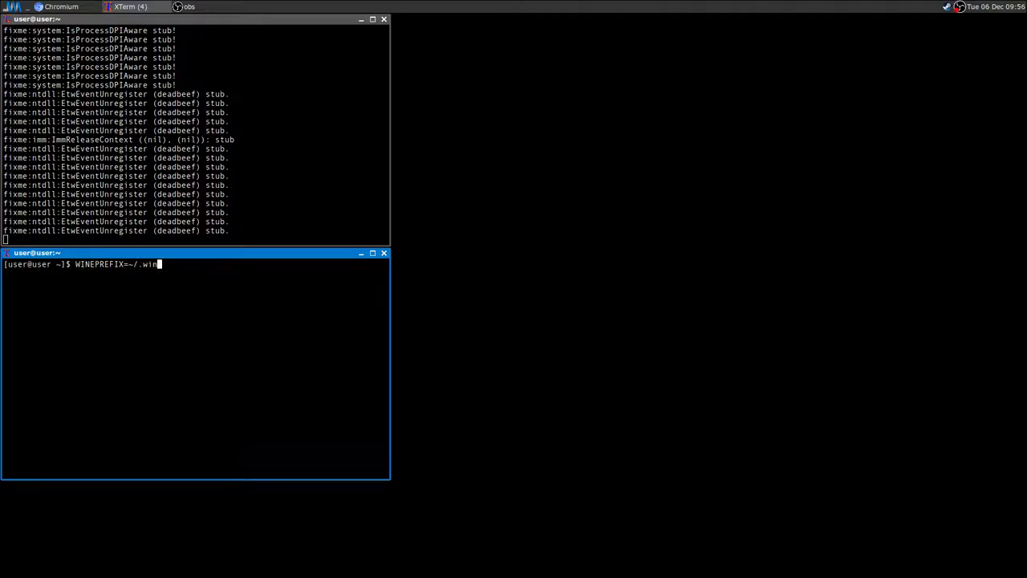